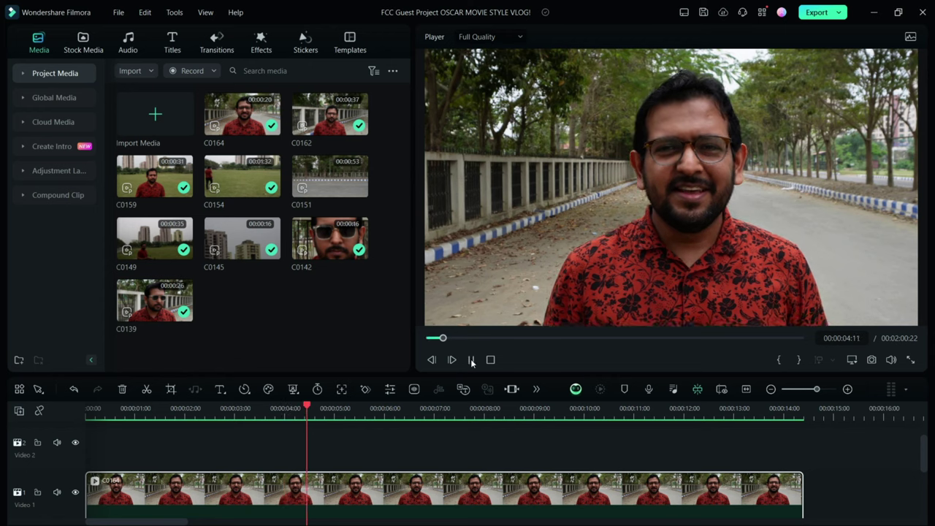
Pause playback of the vlog clip at 00:00:05:23
click(471, 359)
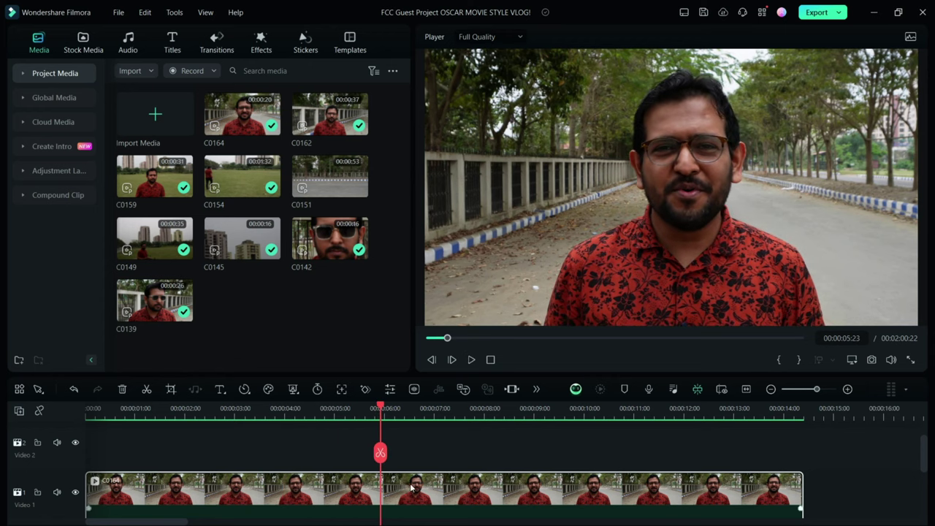
Duplicate the clip onto Video 2 and cut the speaker out with AI Portrait
drag(414, 482, 413, 459)
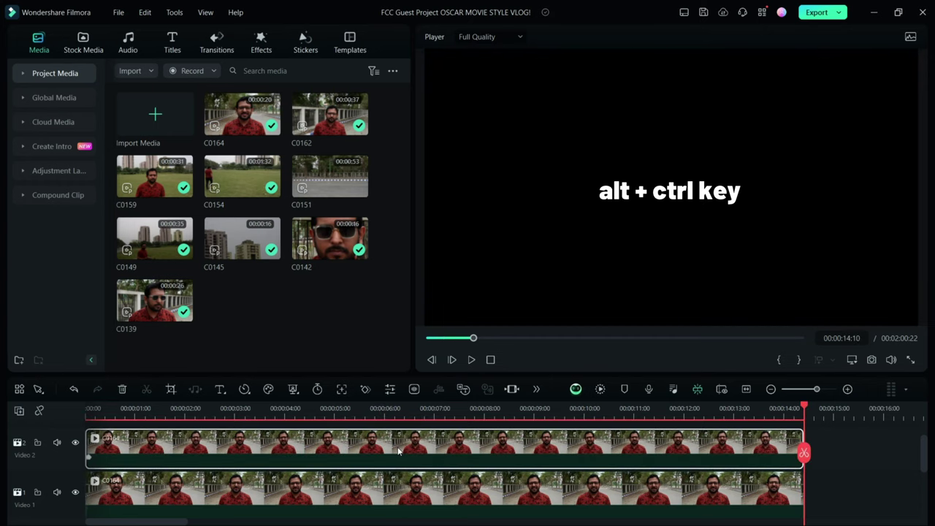
double_click(398, 451)
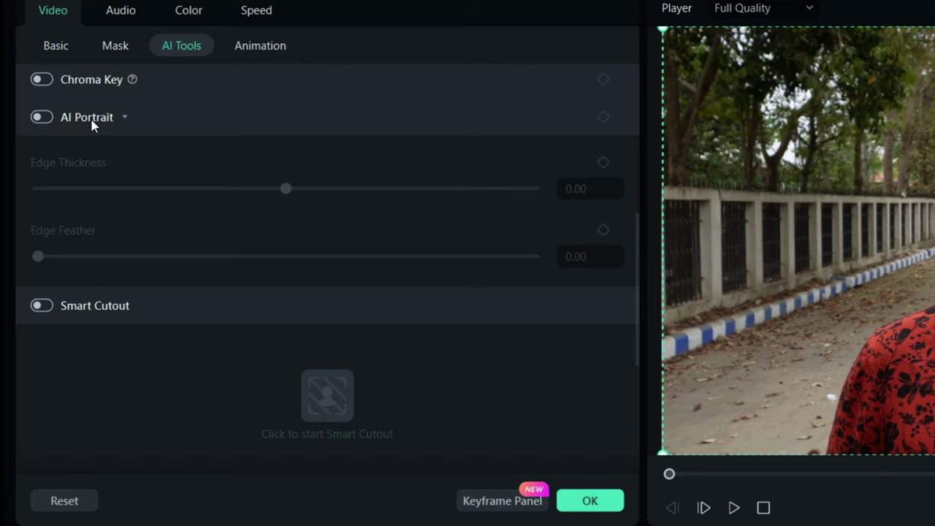
click(44, 118)
click(590, 503)
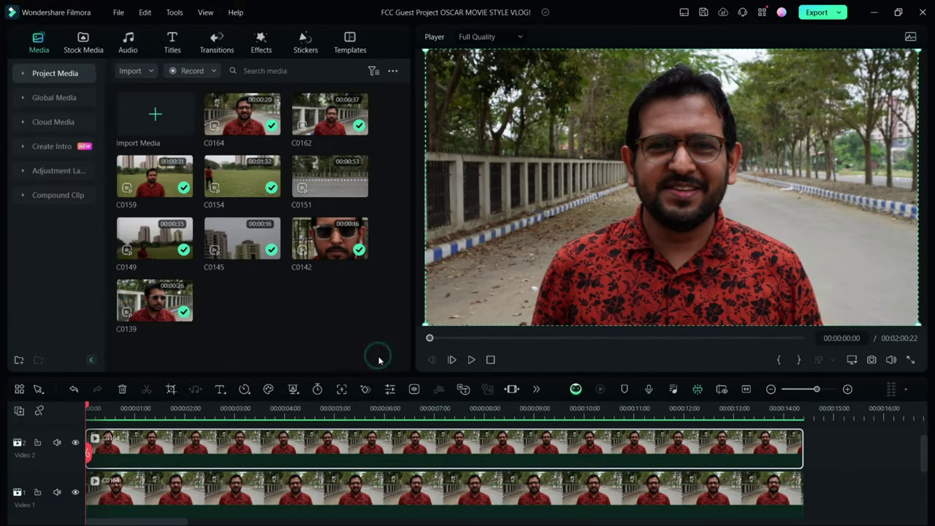
Apply Square Blur at size 13 to the Video 1 clip and preview the result
click(261, 43)
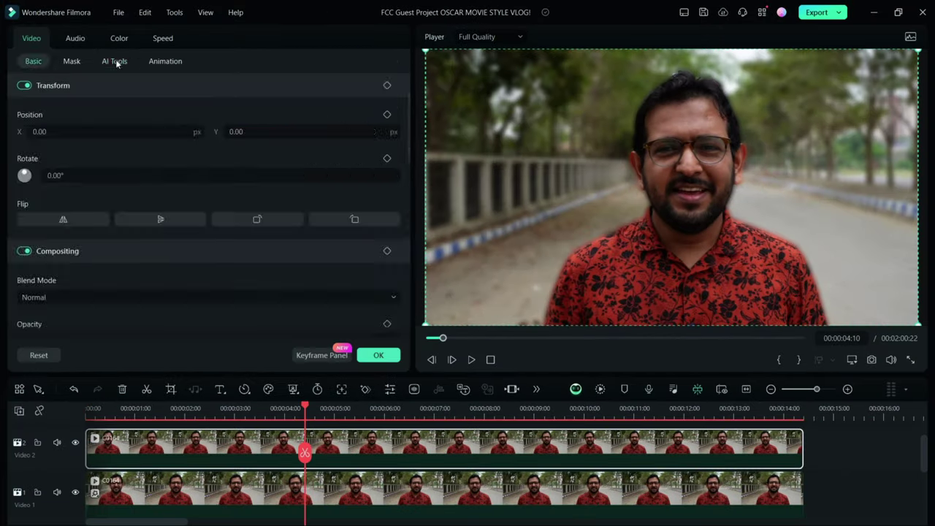
click(115, 61)
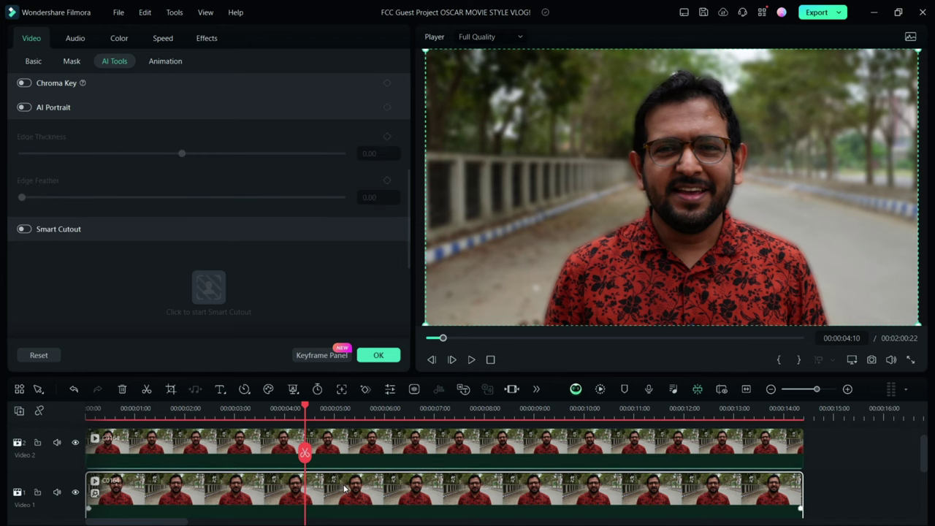
click(206, 38)
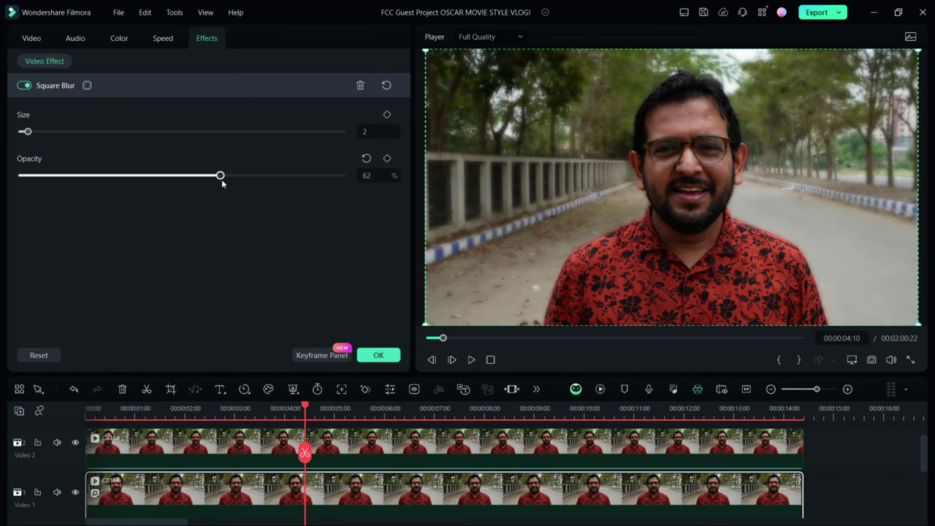
mouse_move(26, 132)
mouse_down()
mouse_move(63, 132)
mouse_move(27, 132)
mouse_up()
click(378, 355)
click(471, 359)
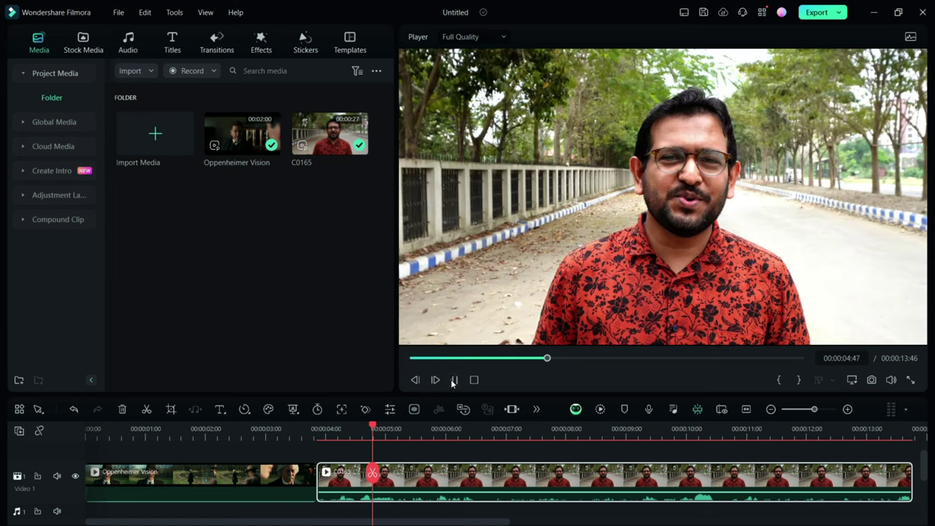
Enable Color Match in the C0165 clip's colour settings
click(452, 380)
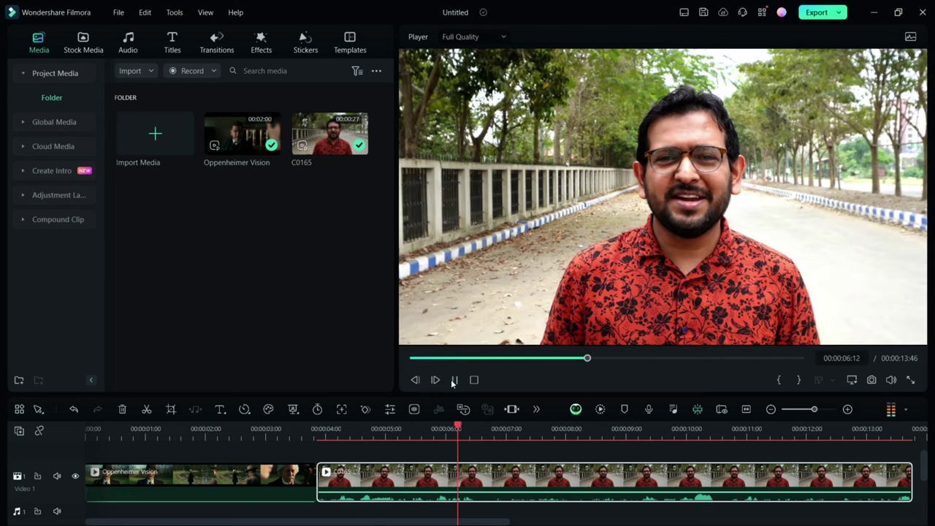
double_click(431, 478)
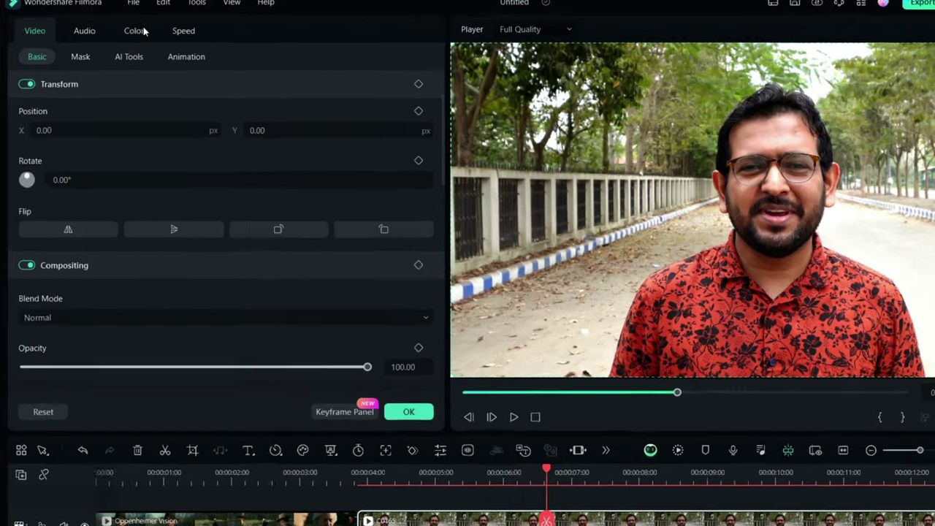
click(119, 38)
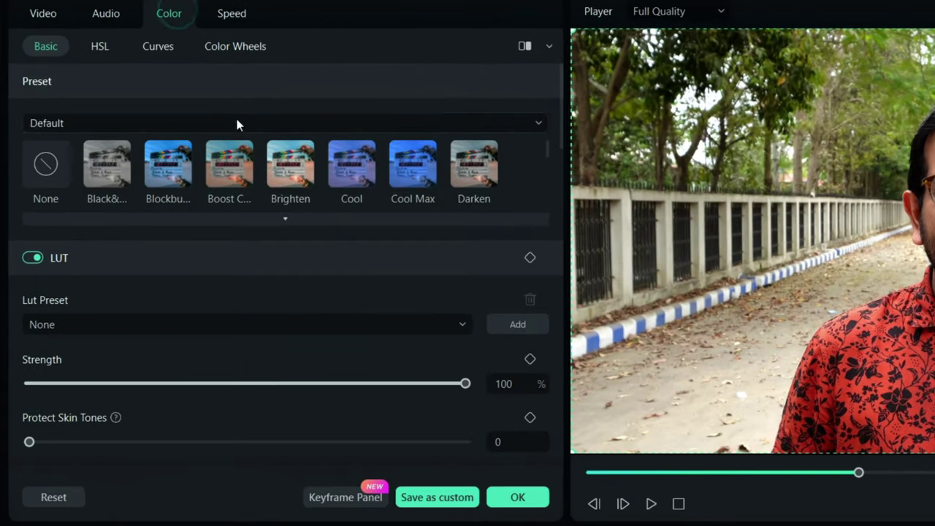
drag(558, 128, 558, 442)
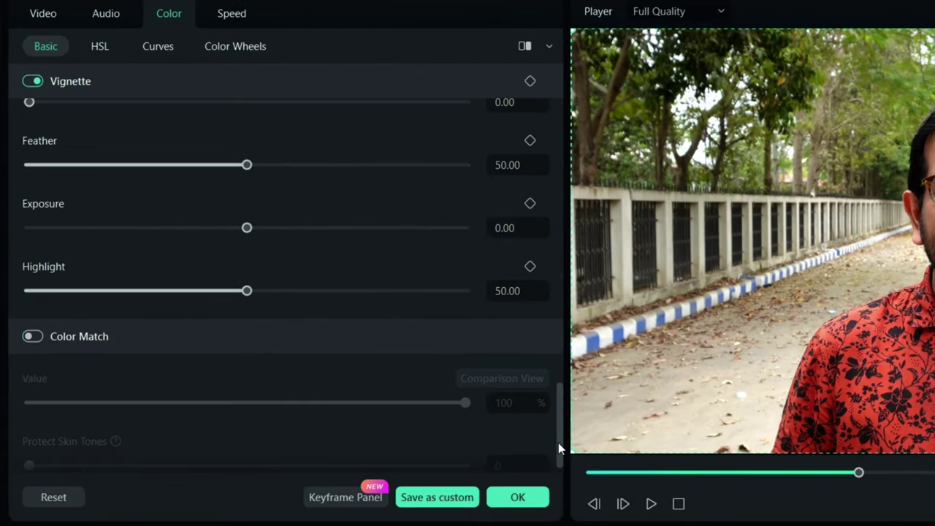
click(33, 336)
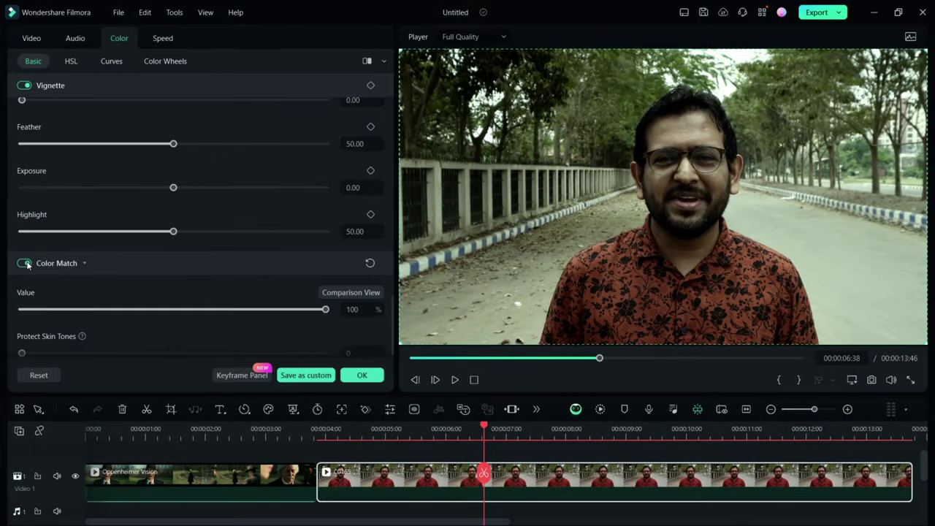
Match to an Oppenheimer Vision reference frame at 65% with slight skin-tone protection
click(328, 294)
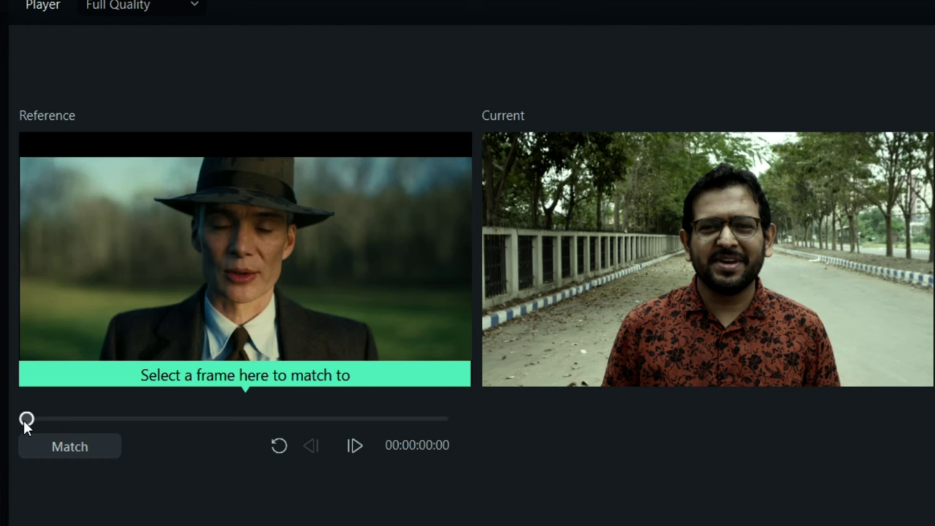
drag(25, 420, 117, 426)
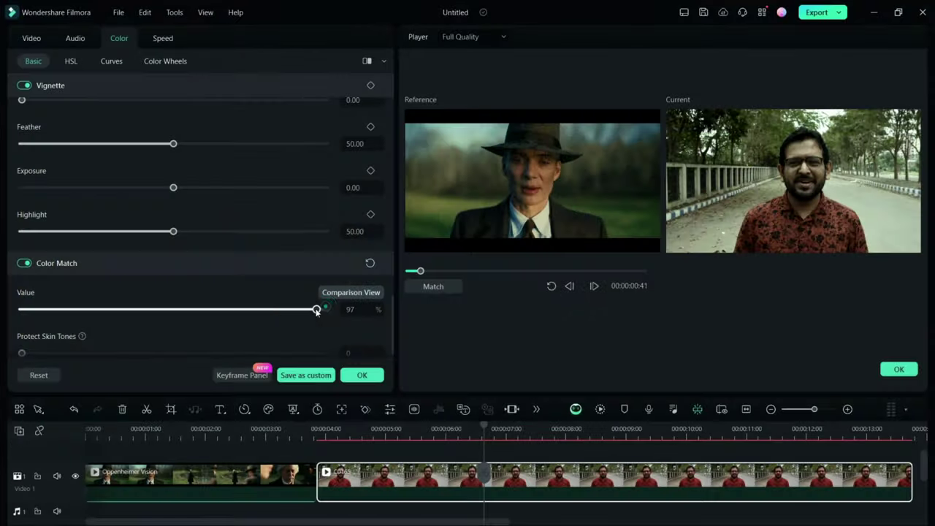
drag(315, 309, 230, 310)
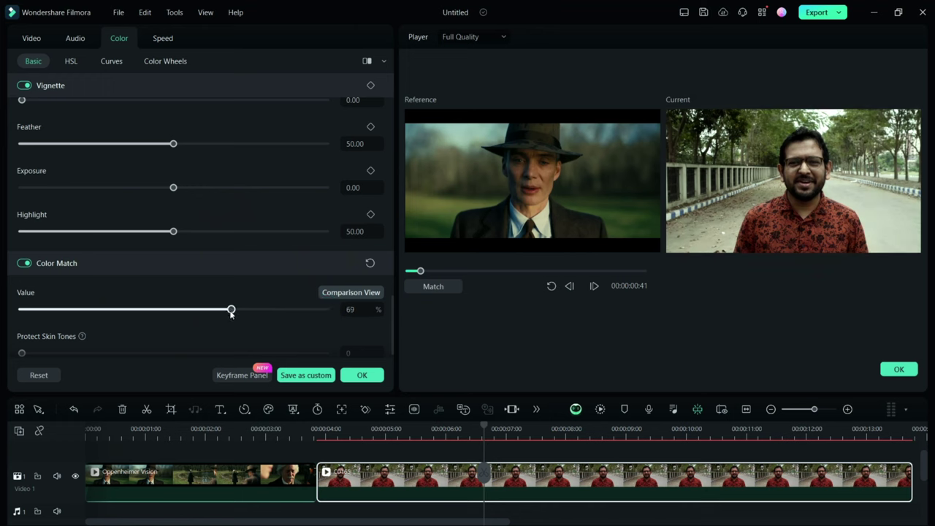
drag(135, 313, 248, 310)
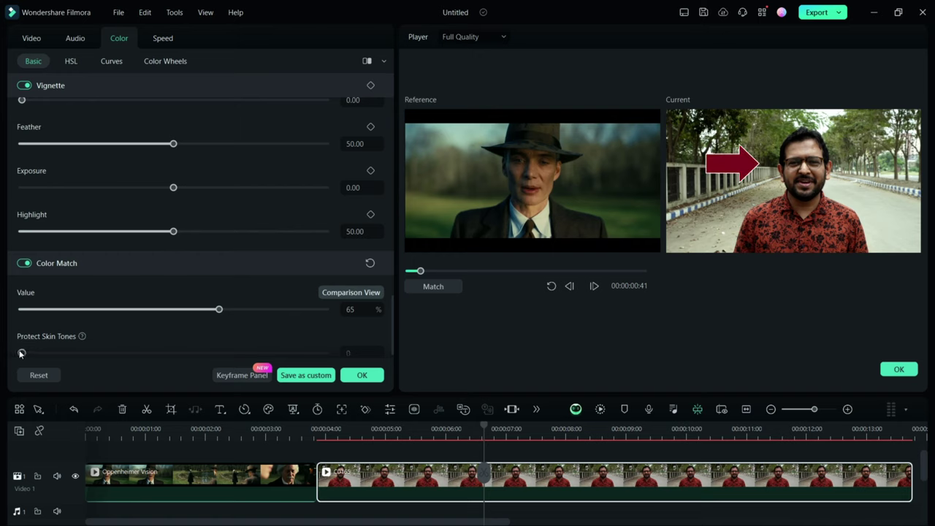
drag(212, 353, 94, 353)
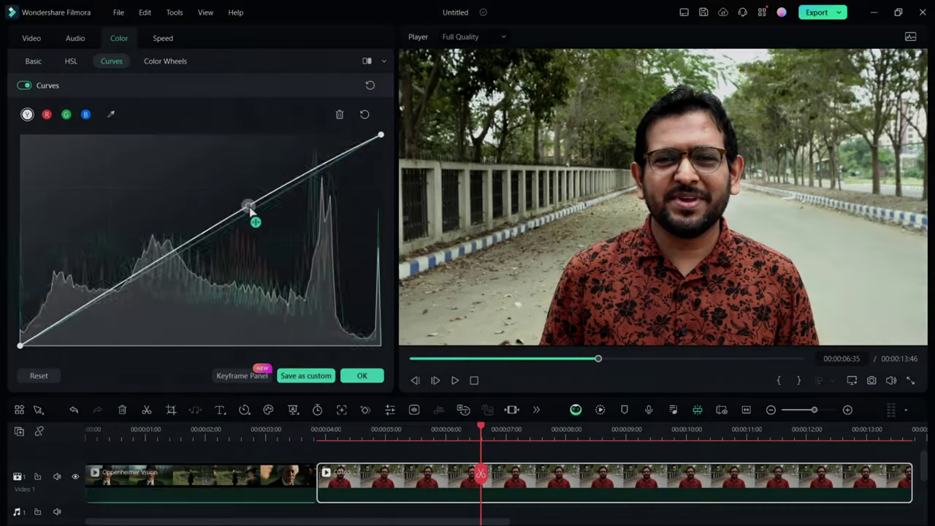
drag(251, 212, 252, 202)
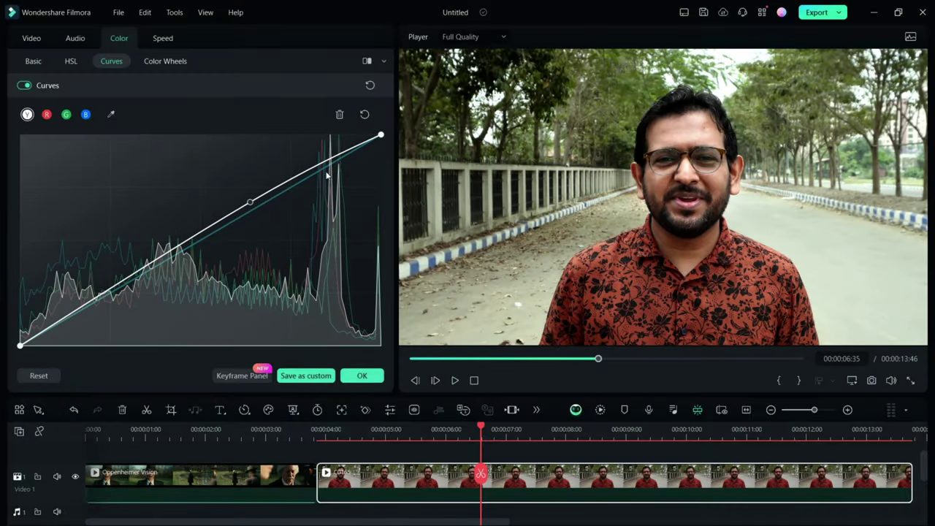
Lower the highlights in Curves and darken highlights and midtones in Color Wheels
drag(341, 154, 339, 177)
click(163, 63)
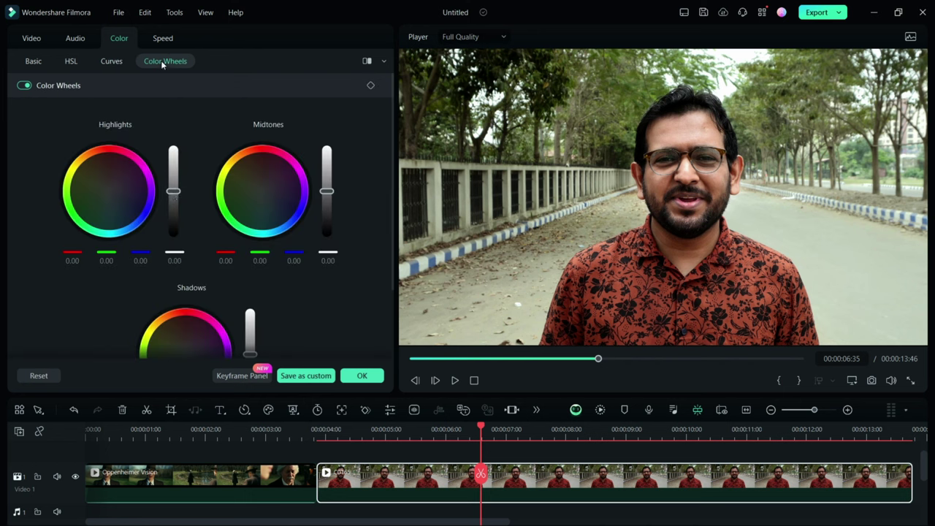
drag(174, 191, 181, 203)
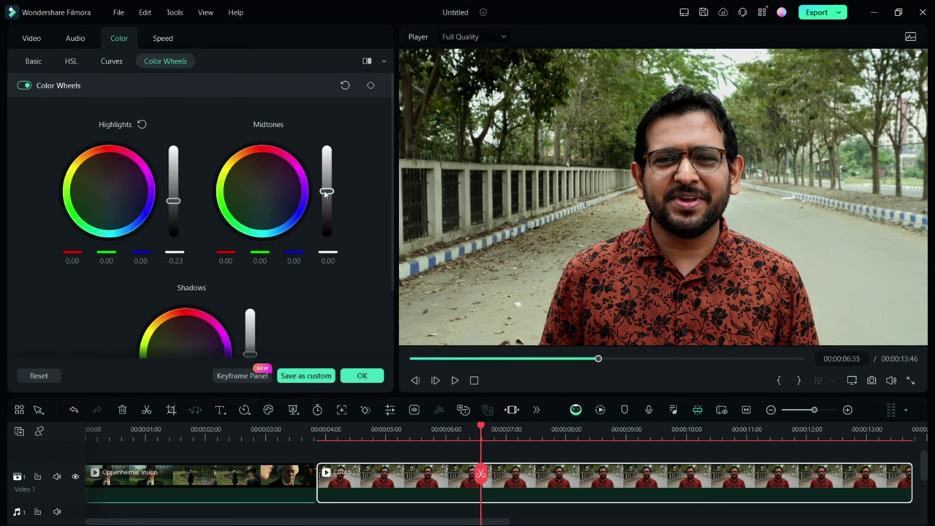
drag(325, 193, 328, 201)
Apply the Film Grain effect to the second video clip
scroll(327, 192, down, 2)
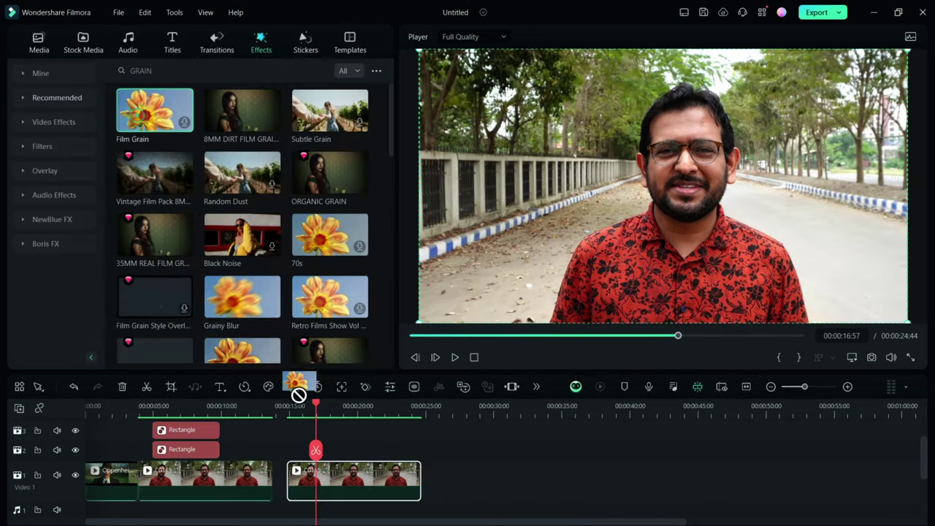
drag(298, 395, 305, 482)
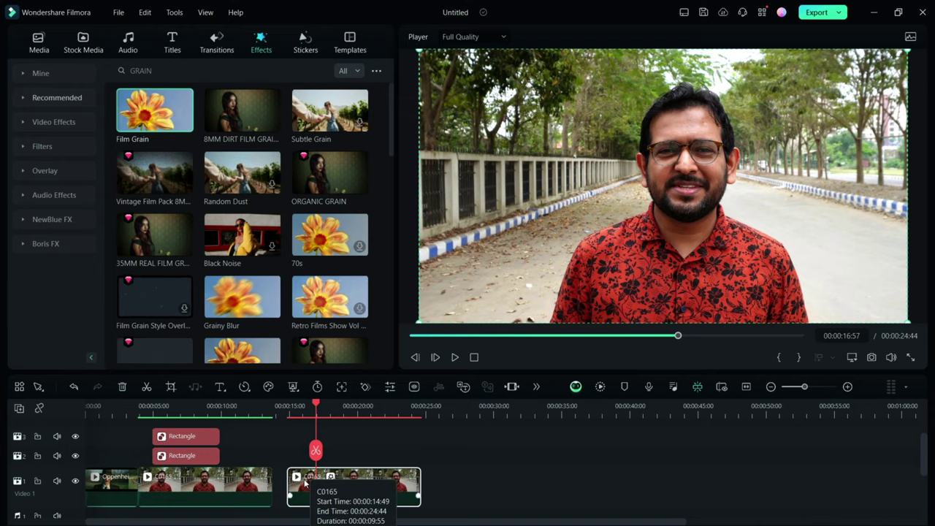
double_click(305, 482)
Show the before and after colour in Side-by-Side View
click(852, 357)
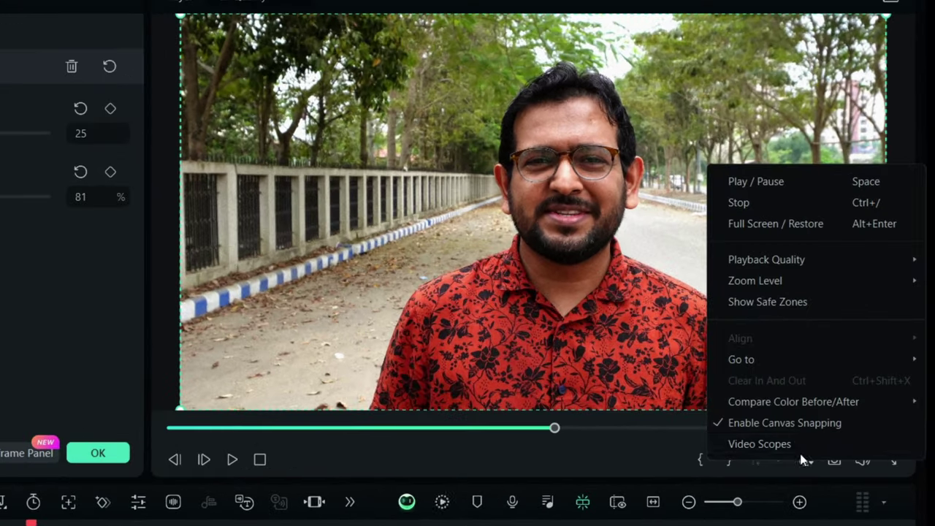
mouse_move(797, 320)
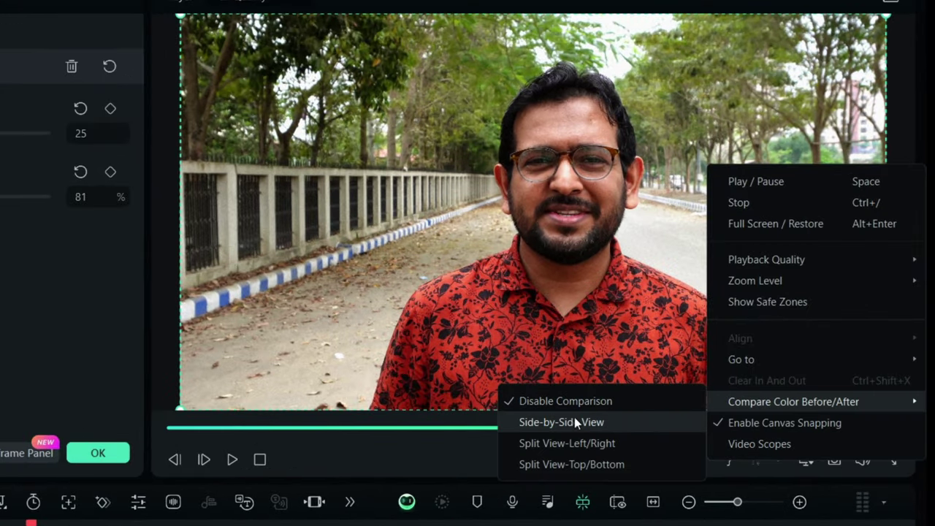
click(574, 421)
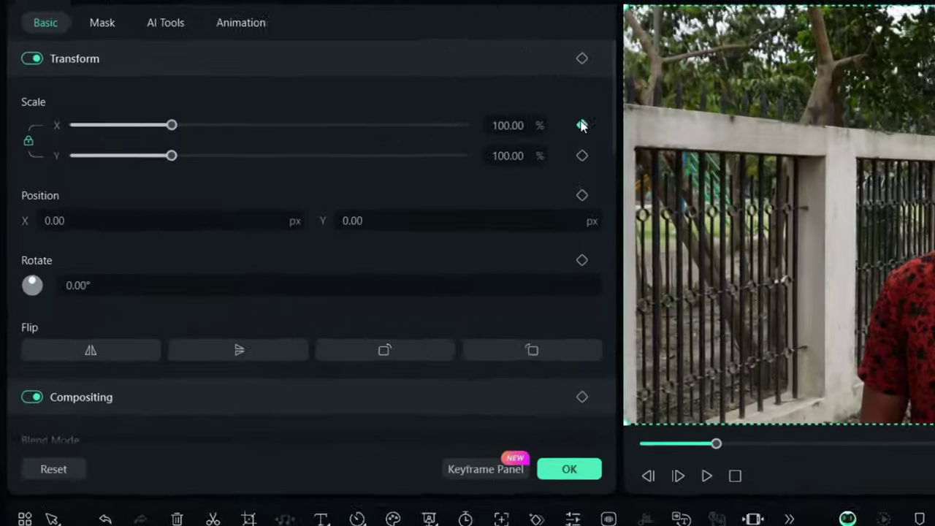
Keyframe Scale and Position, zooming to 304.90% with Position Y at -234
click(393, 129)
click(638, 203)
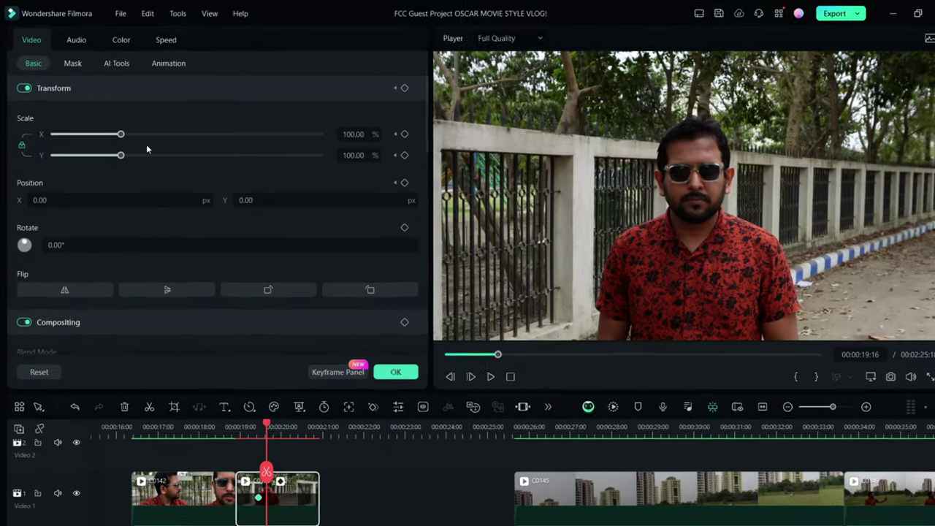
drag(118, 130, 252, 146)
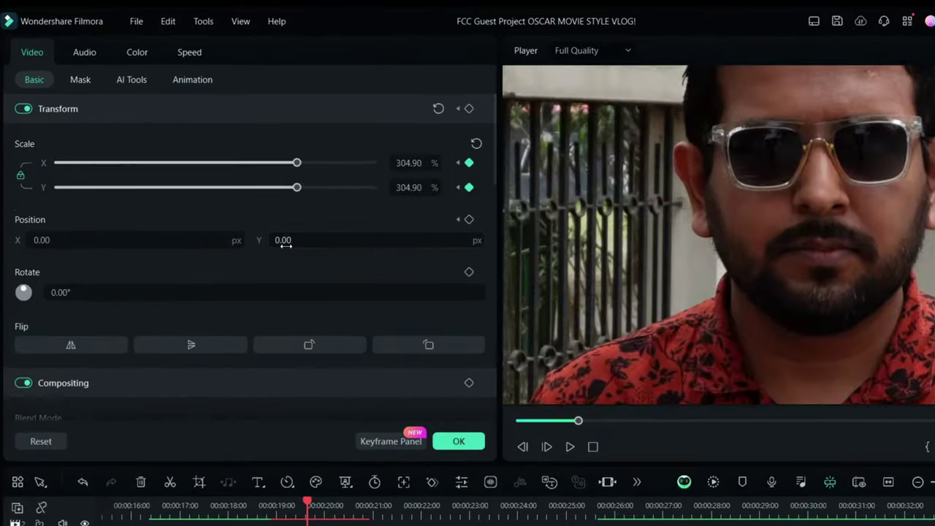
drag(286, 244, 316, 232)
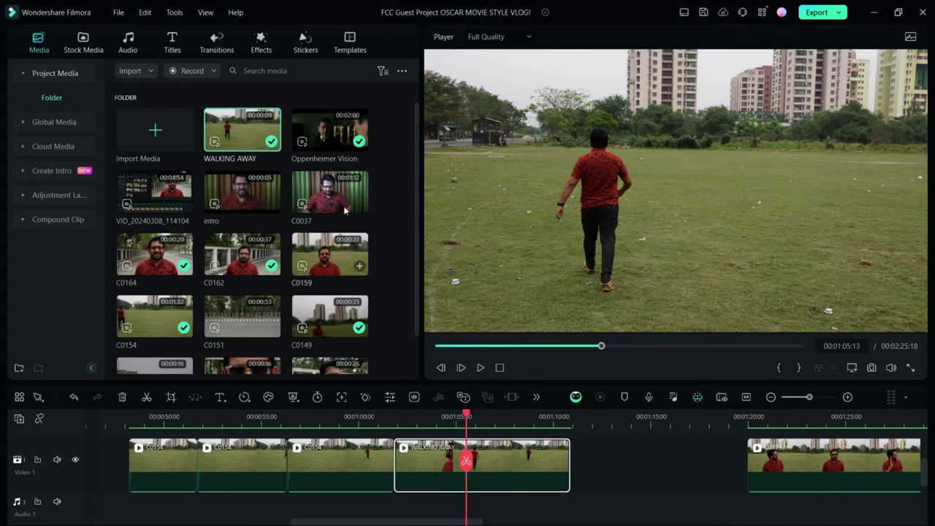
Auto Reframe the WALKING AWAY clip to 9:16 and add it to the media library
right_click(241, 136)
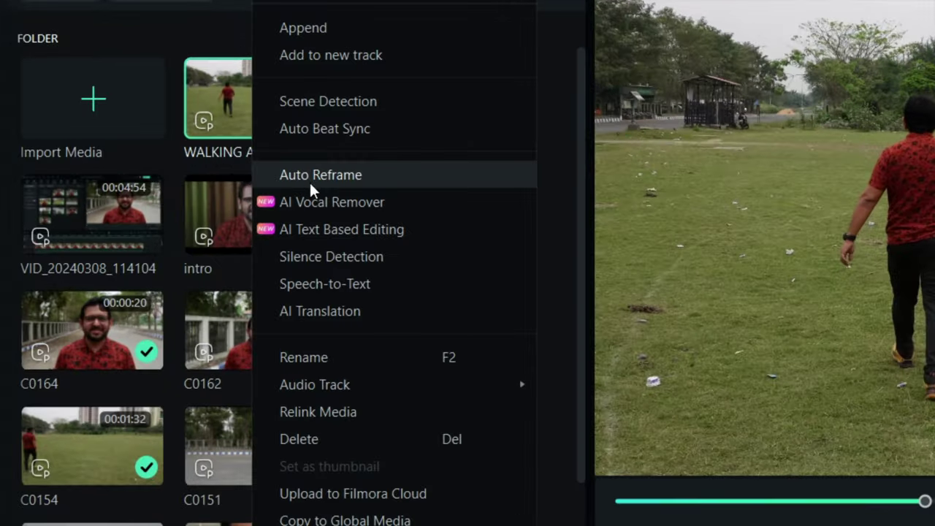
click(323, 175)
click(828, 270)
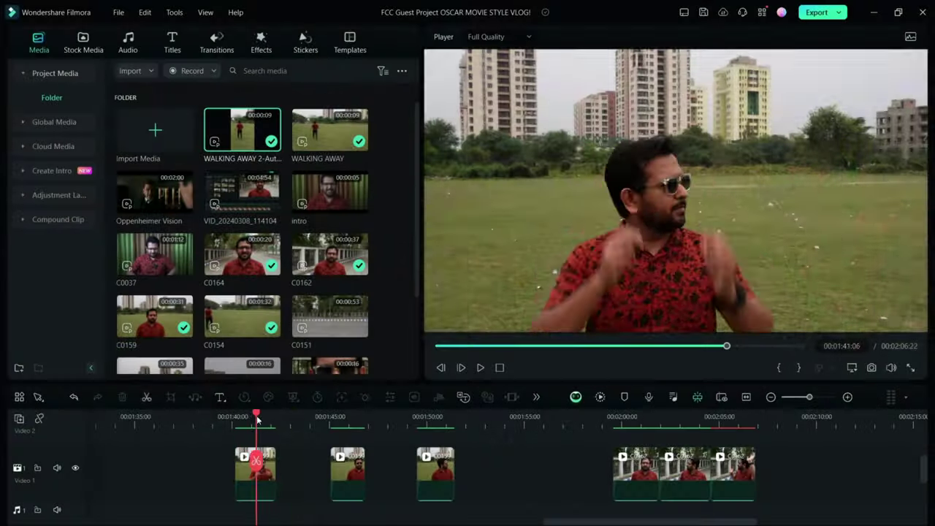
Place Speed Blur Flip Roll 2 and Flip Roll 3 at the clip joins and play them back
drag(257, 438, 757, 445)
click(216, 42)
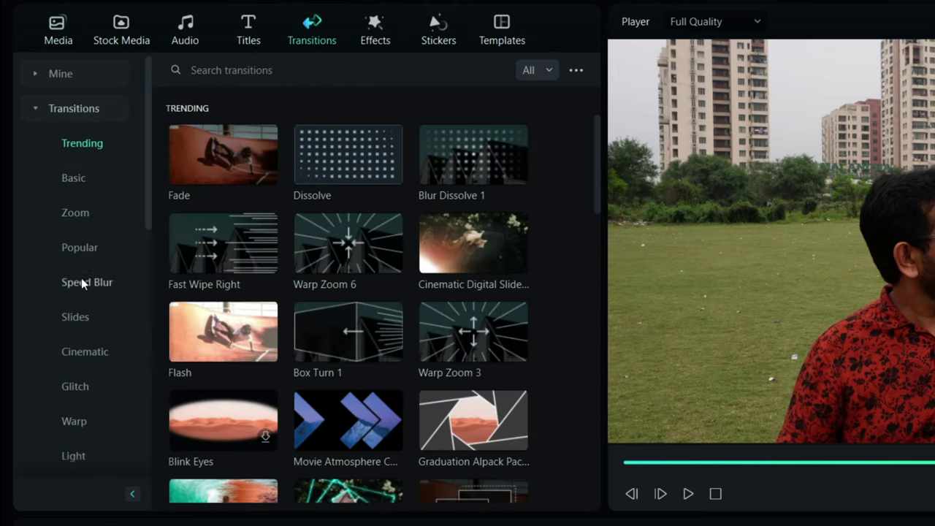
click(83, 282)
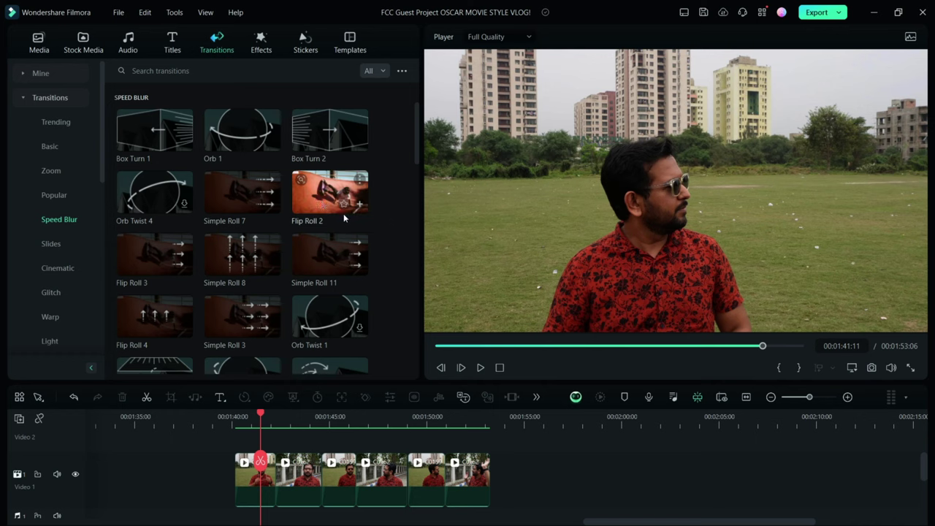
drag(344, 217, 290, 449)
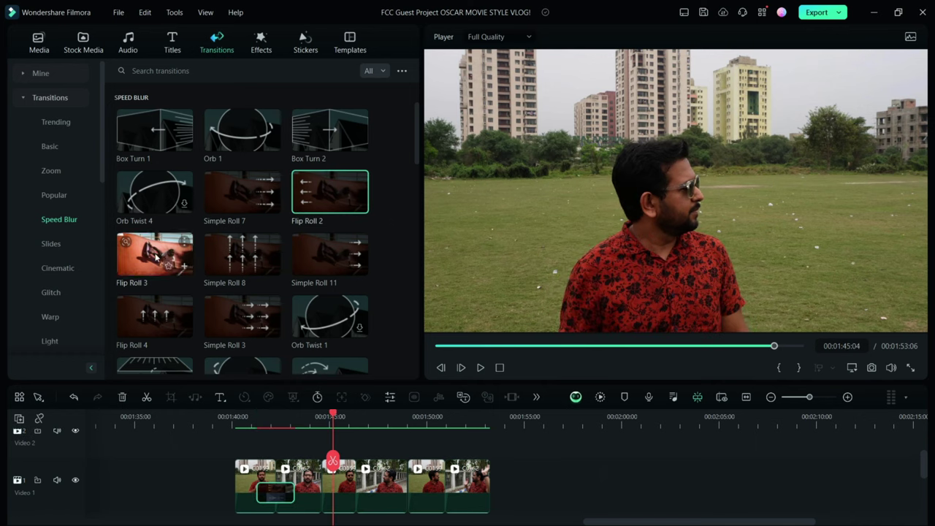
drag(156, 255, 328, 512)
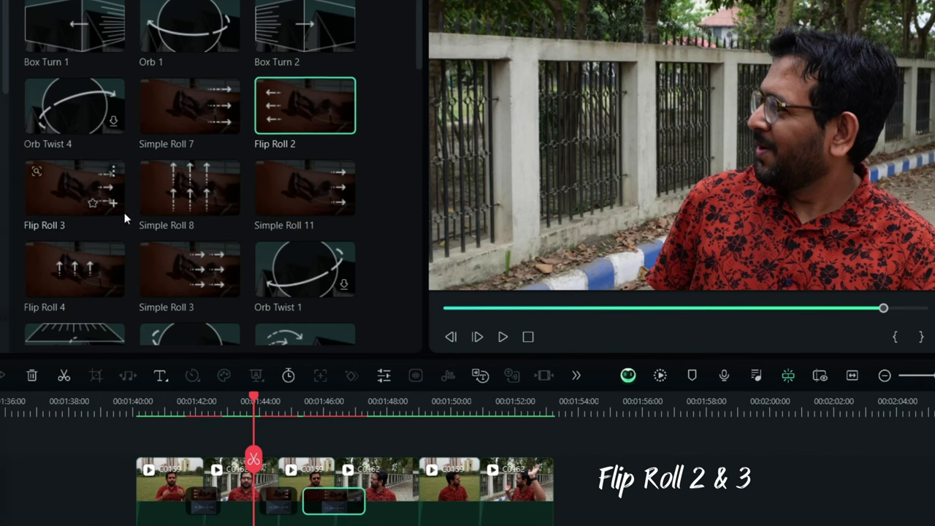
drag(124, 217, 413, 482)
click(305, 106)
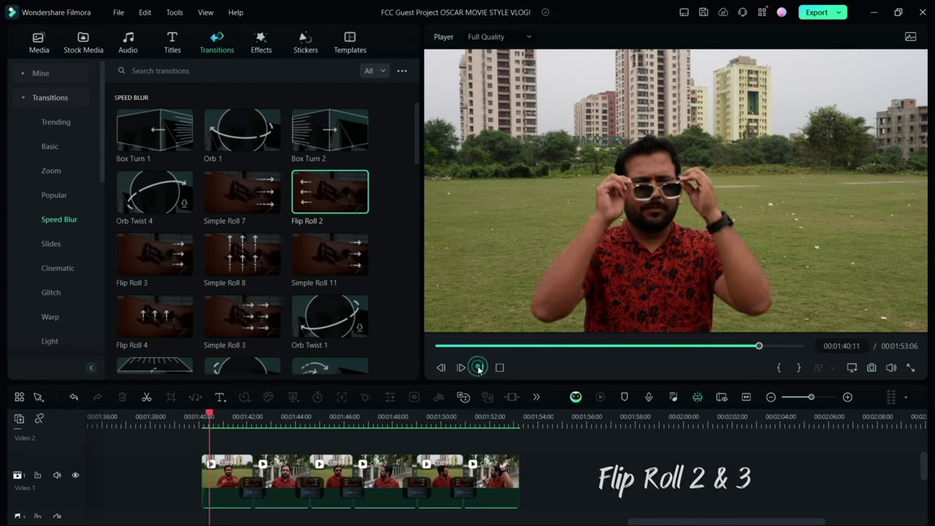